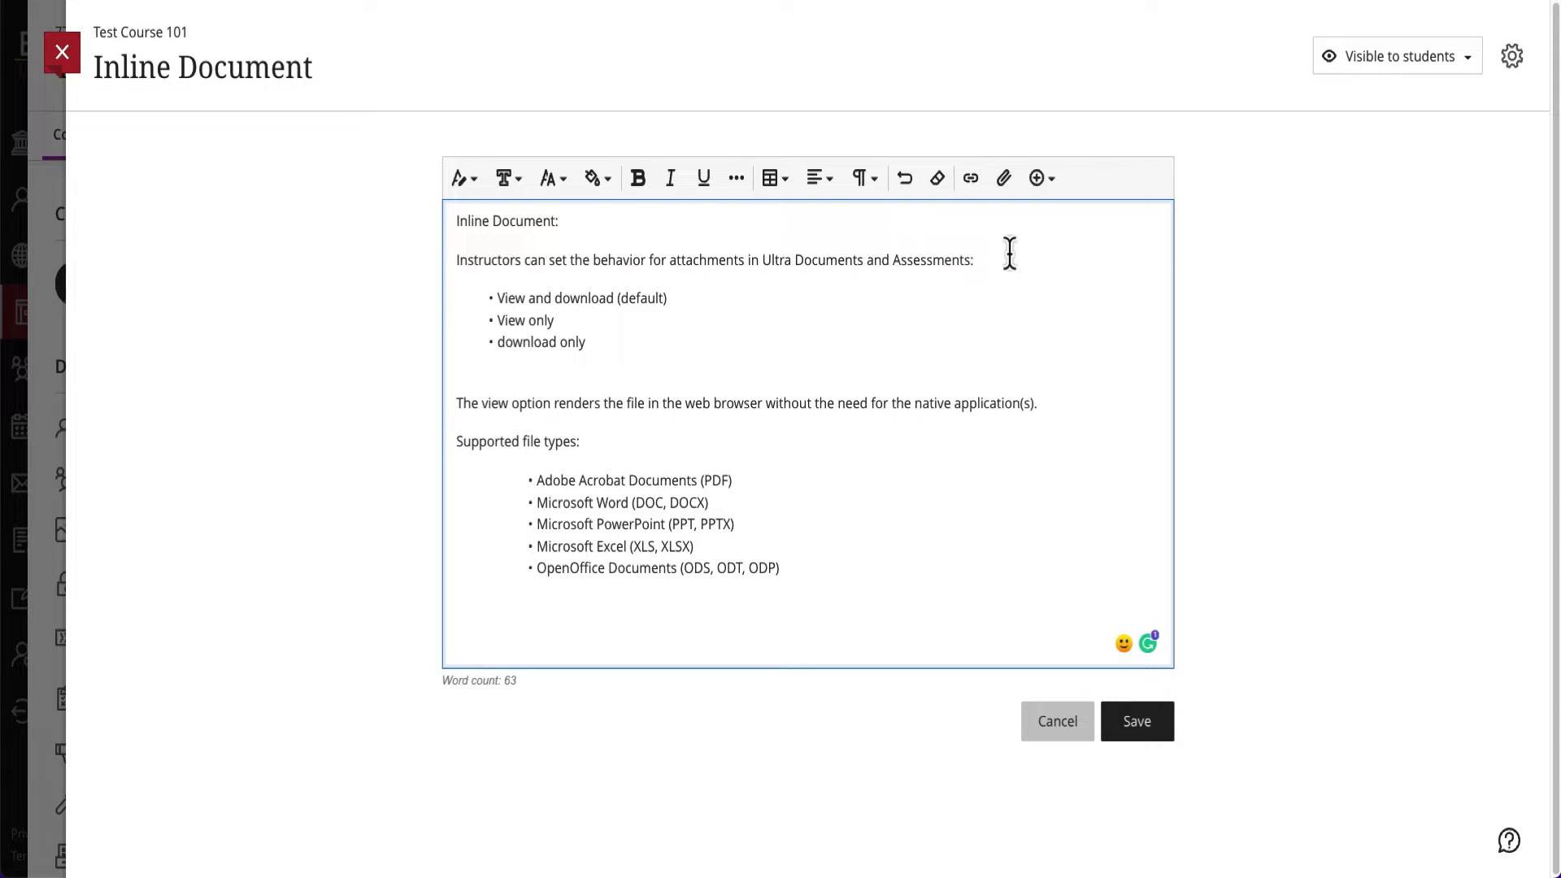
# - Select the Inline Document Word file in the macOS file picker to attach it
pyautogui.click(1004, 180)
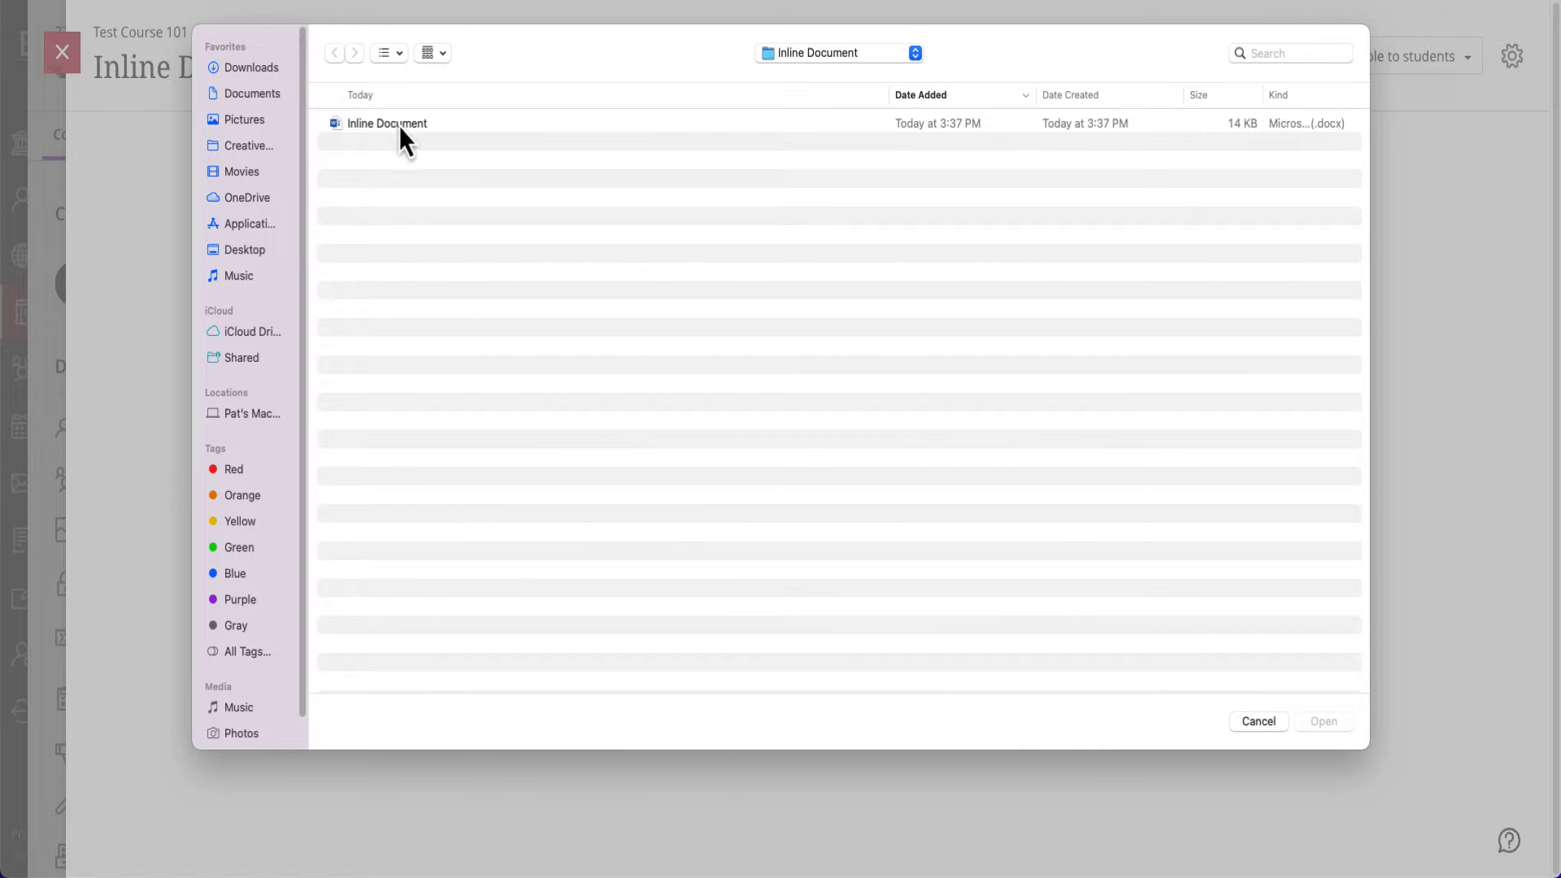
pyautogui.click(438, 127)
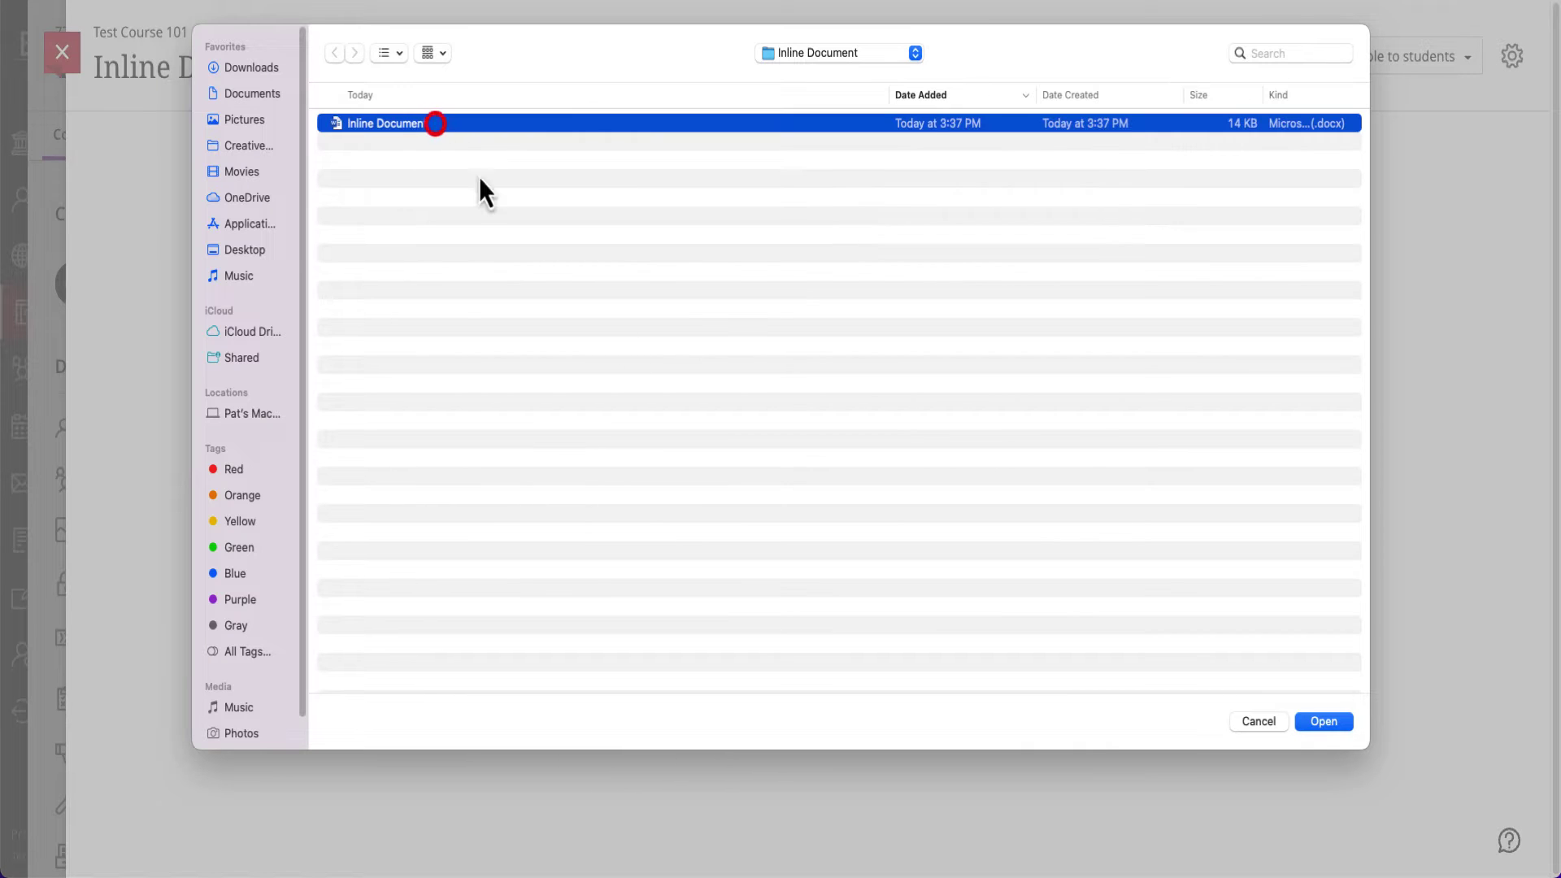
# - Attach Inline Document.docx with 'View and download' kept, and save the document
pyautogui.click(1323, 721)
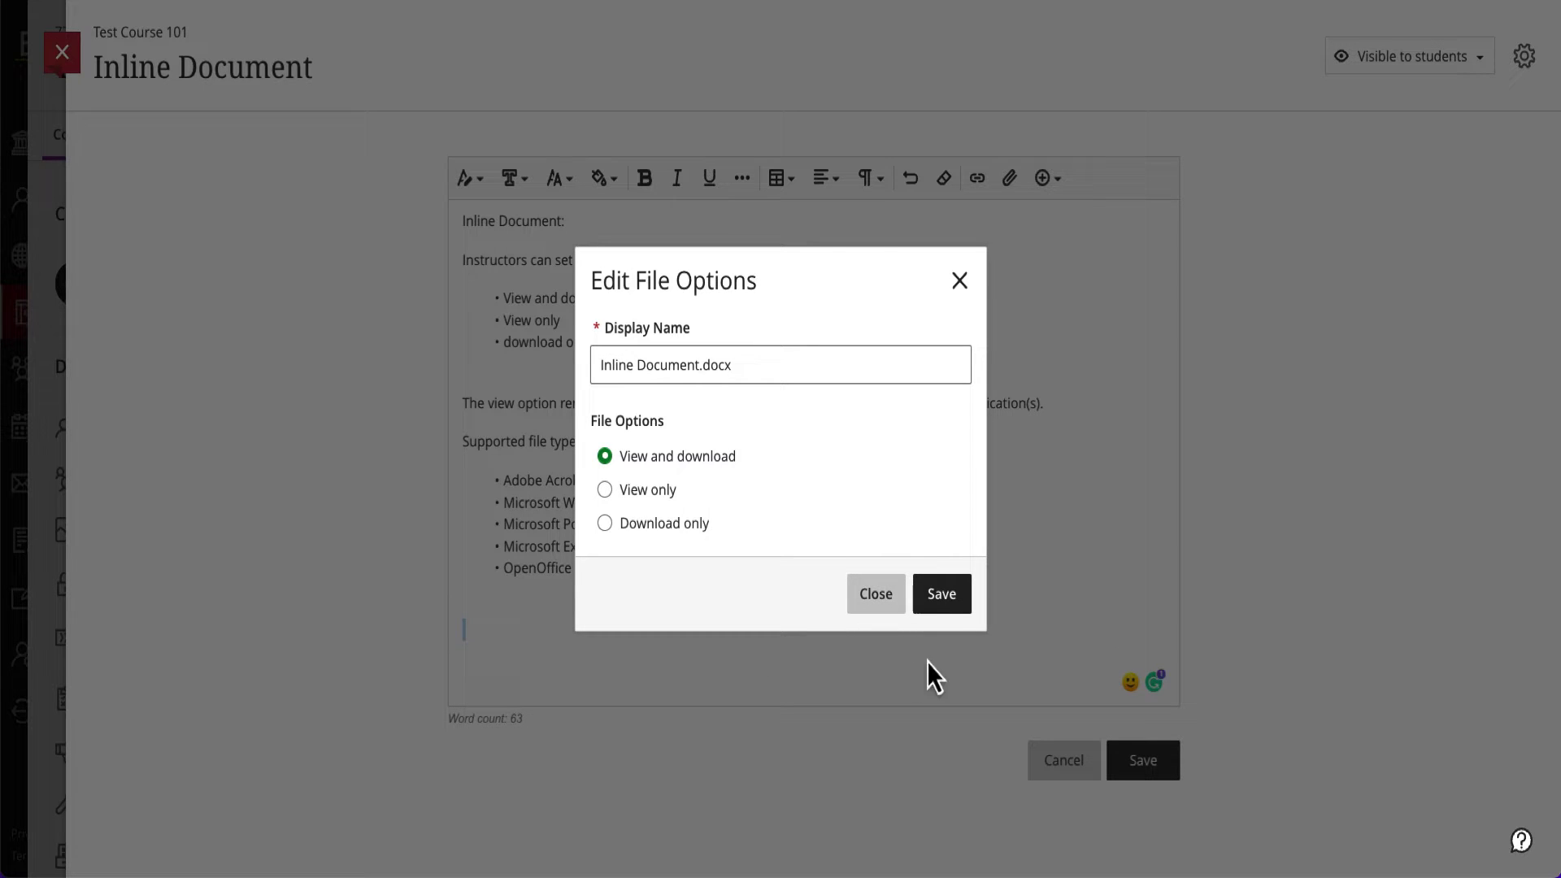
pyautogui.click(940, 593)
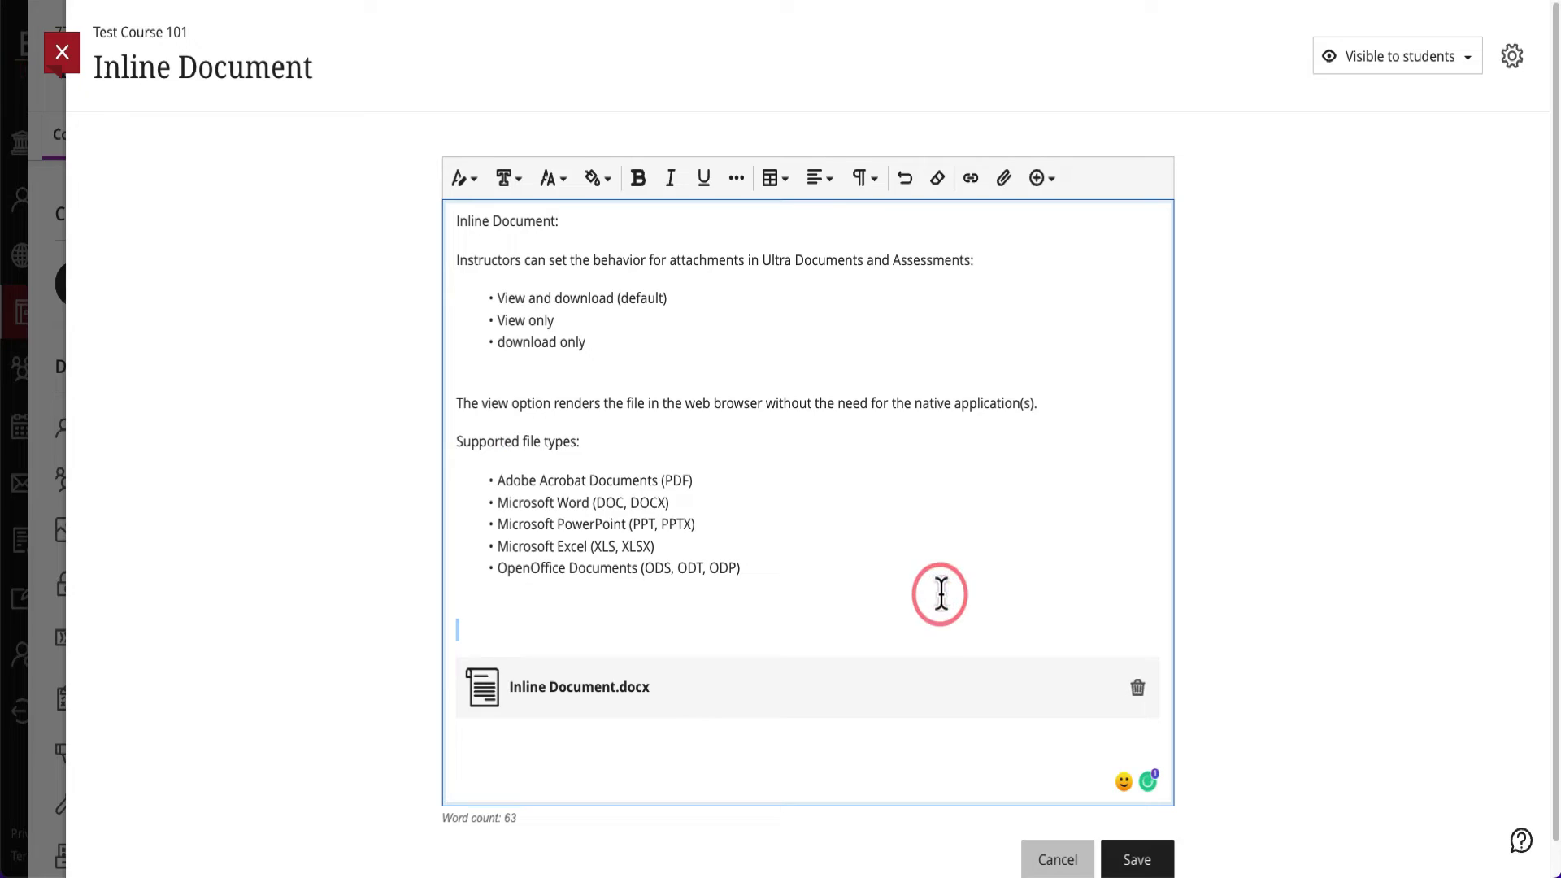
pyautogui.scroll(-1, 1048, 622)
pyautogui.click(1147, 837)
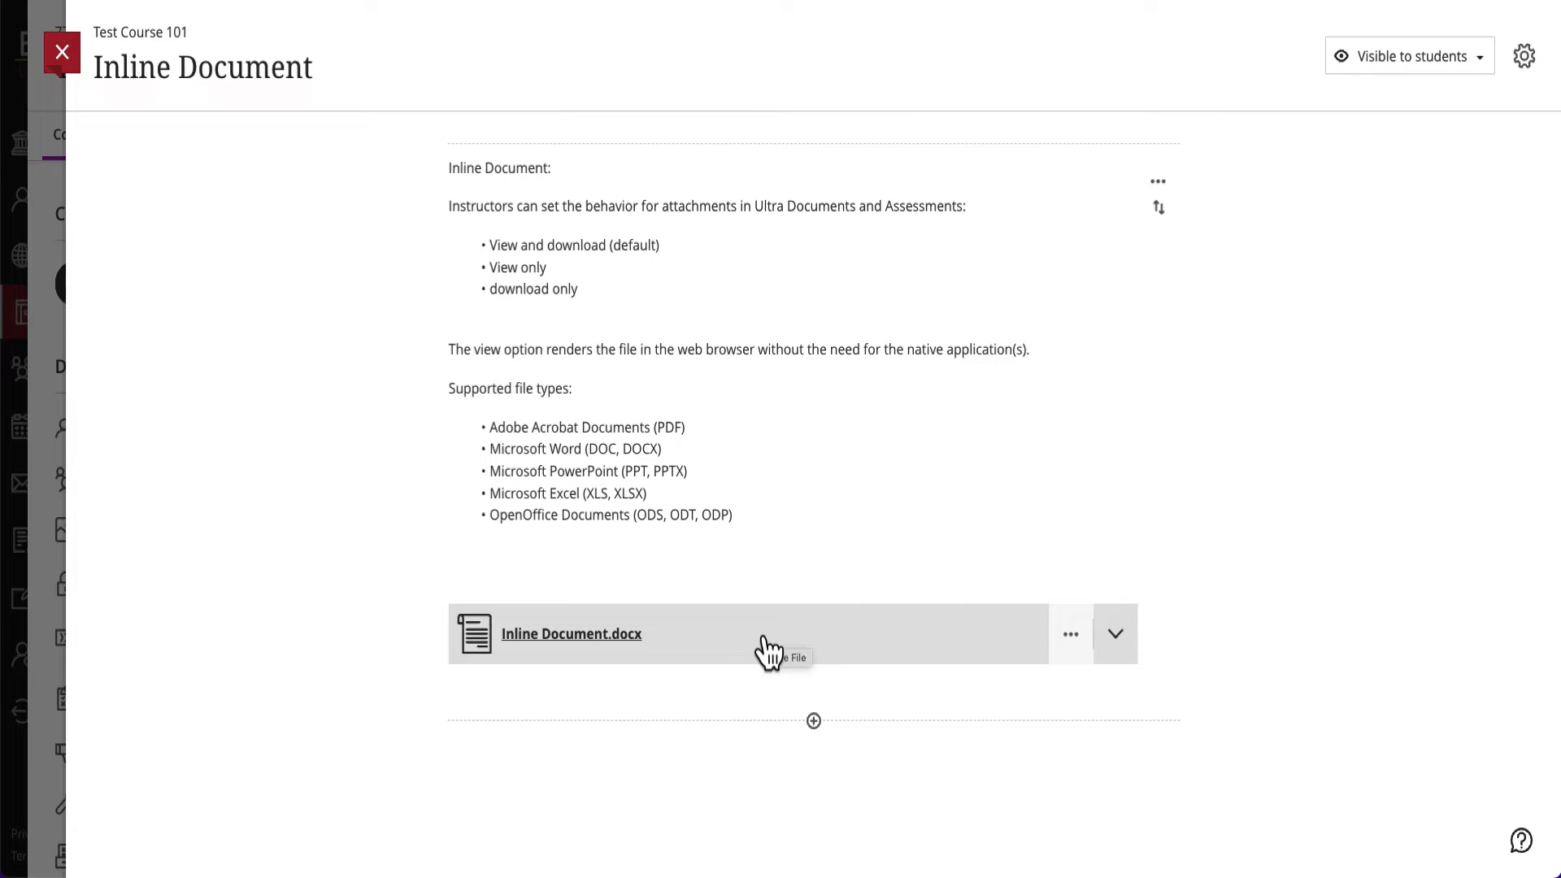
# - Expand the Word file's inline preview, reveal its Download option, then collapse the viewer
pyautogui.click(769, 647)
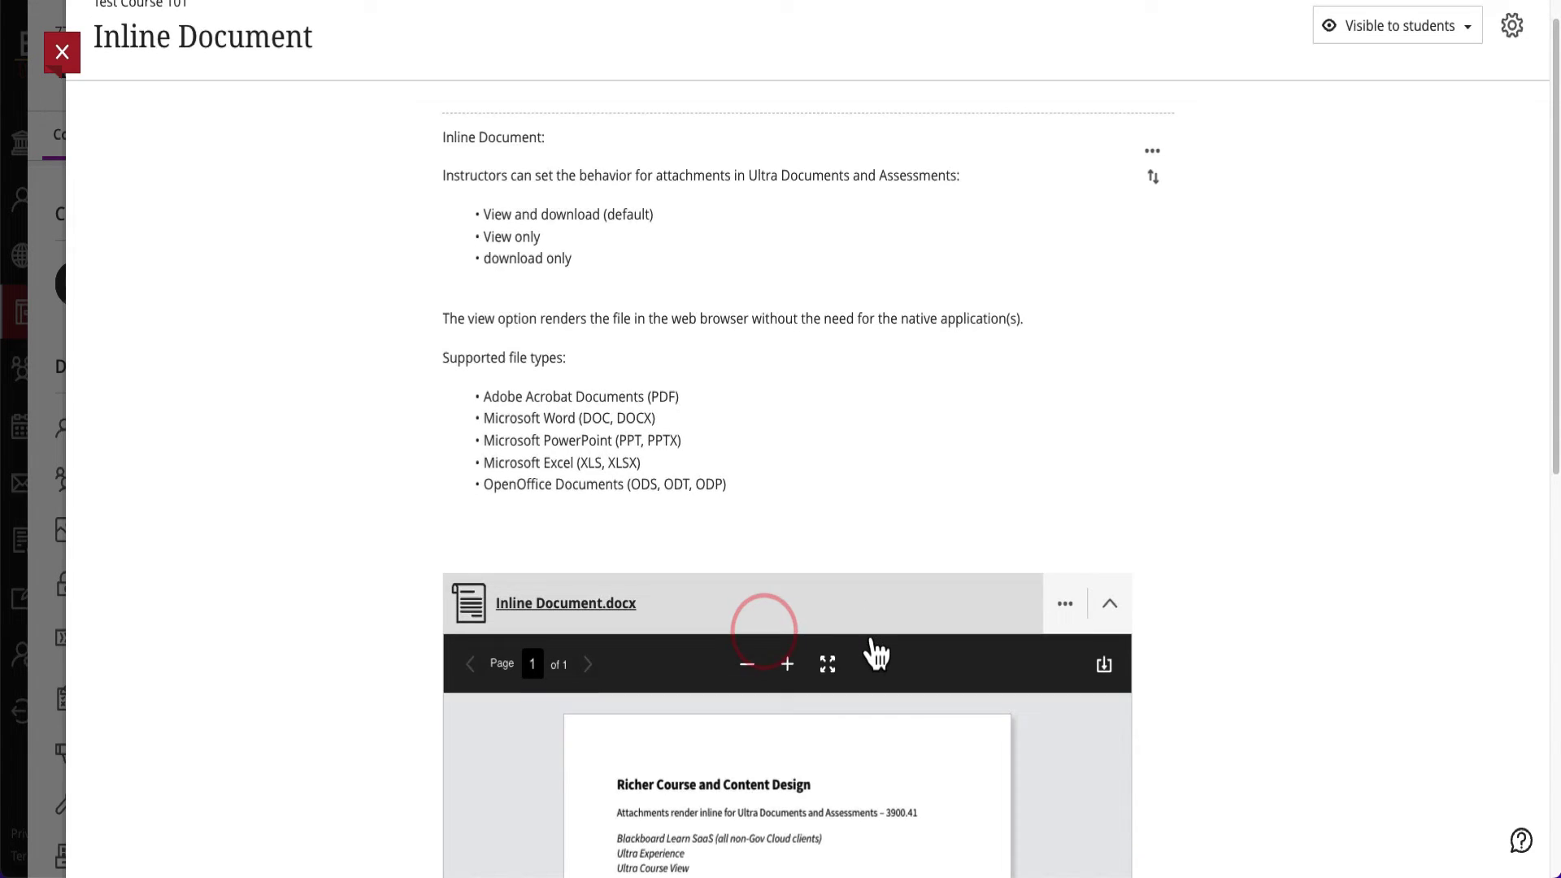
pyautogui.scroll(-2, 871, 652)
pyautogui.scroll(-2, 871, 652)
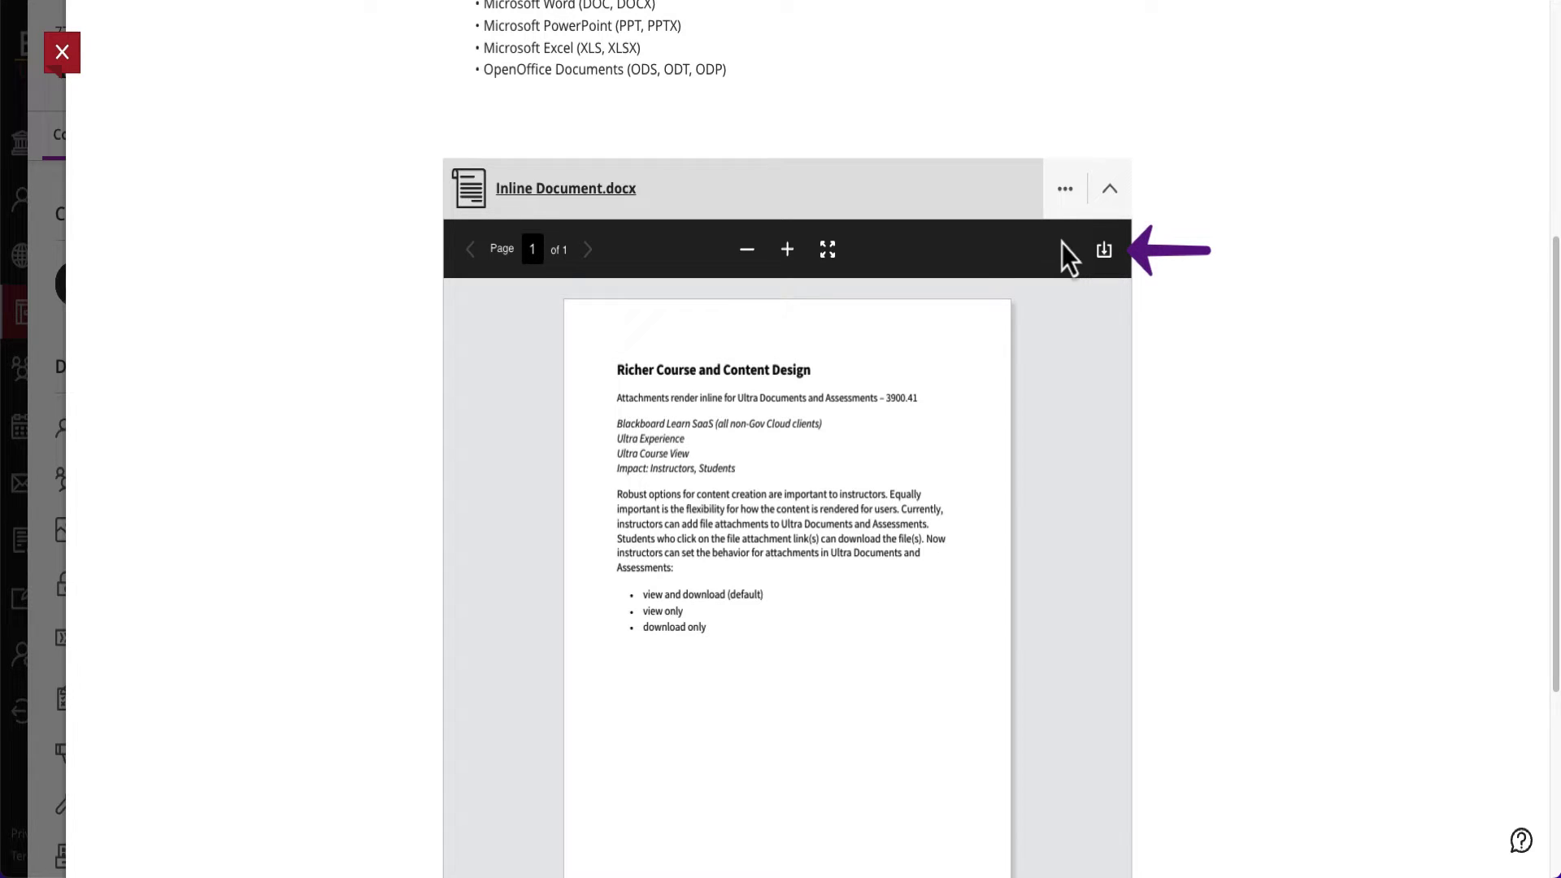
pyautogui.click(1067, 198)
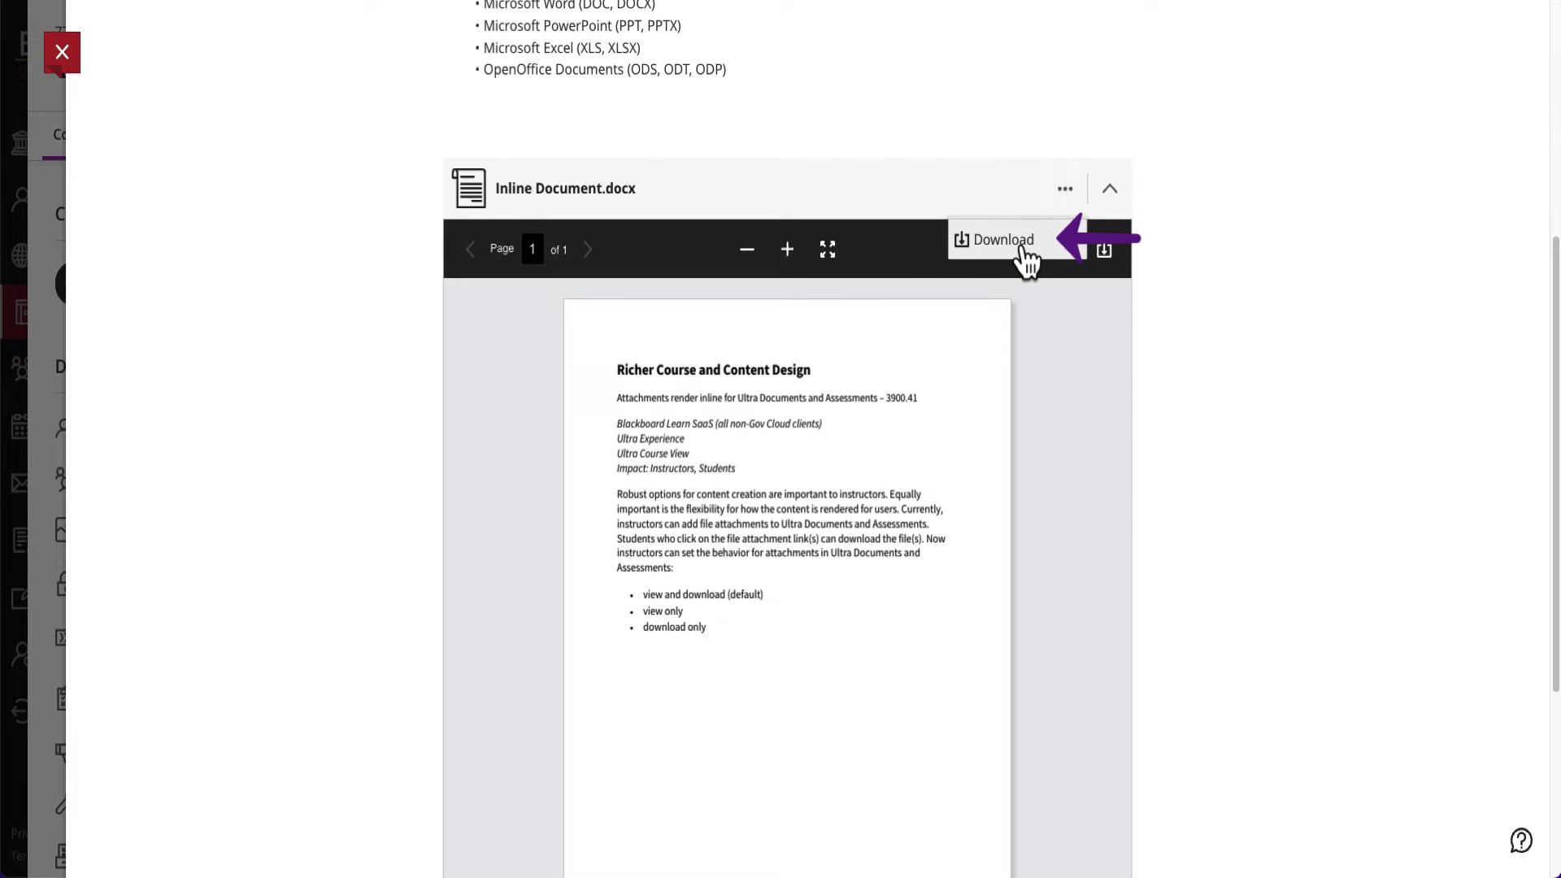
pyautogui.click(1110, 199)
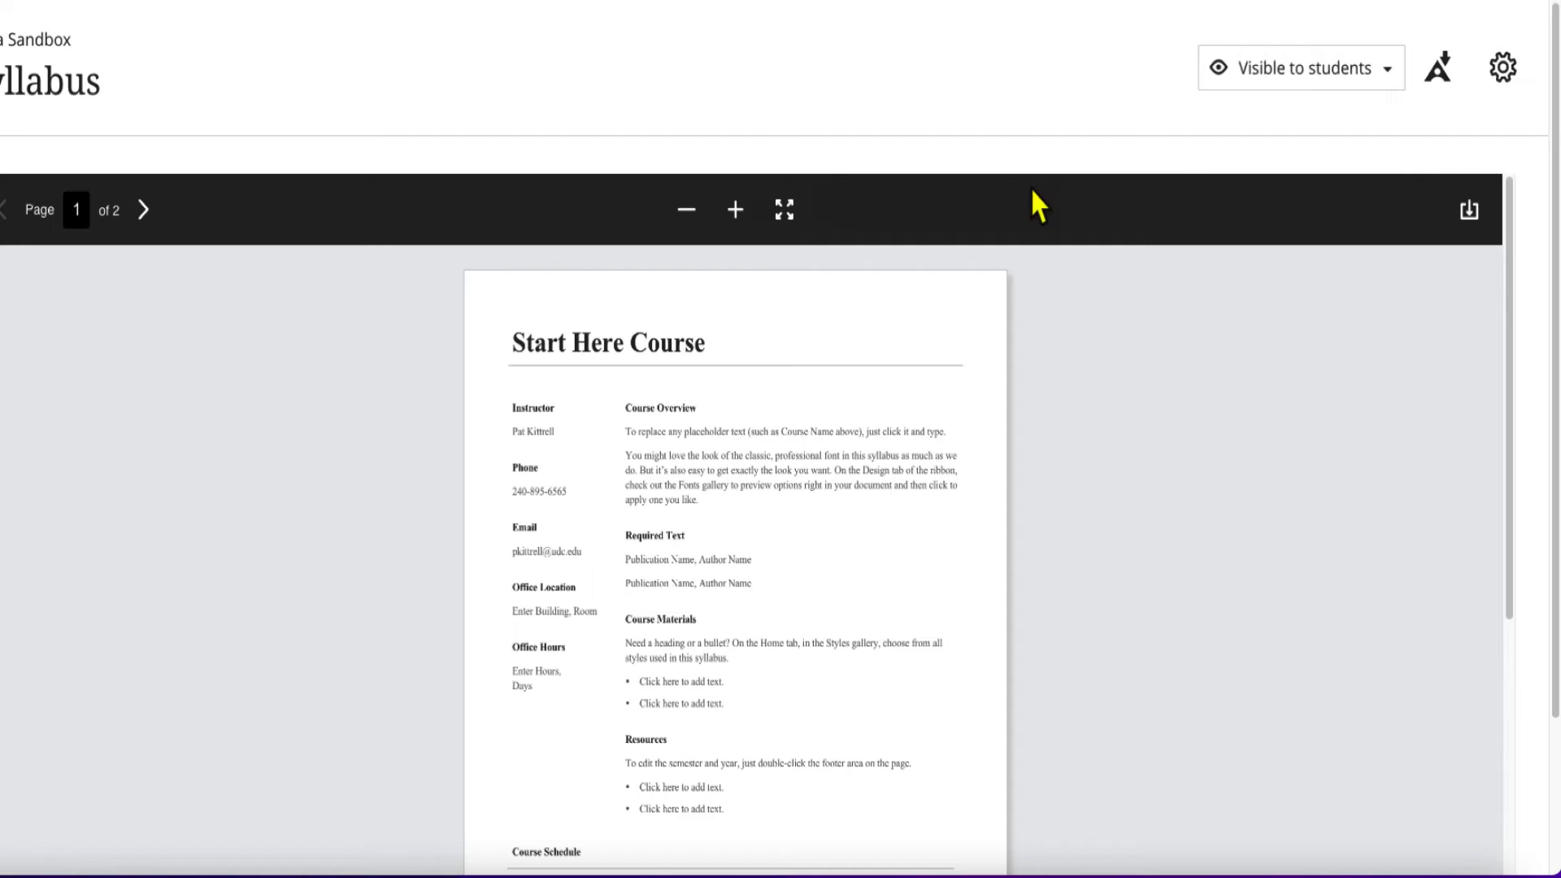
# - Open the Syllabus item's settings panel to check its 'View and download' option
pyautogui.click(1499, 74)
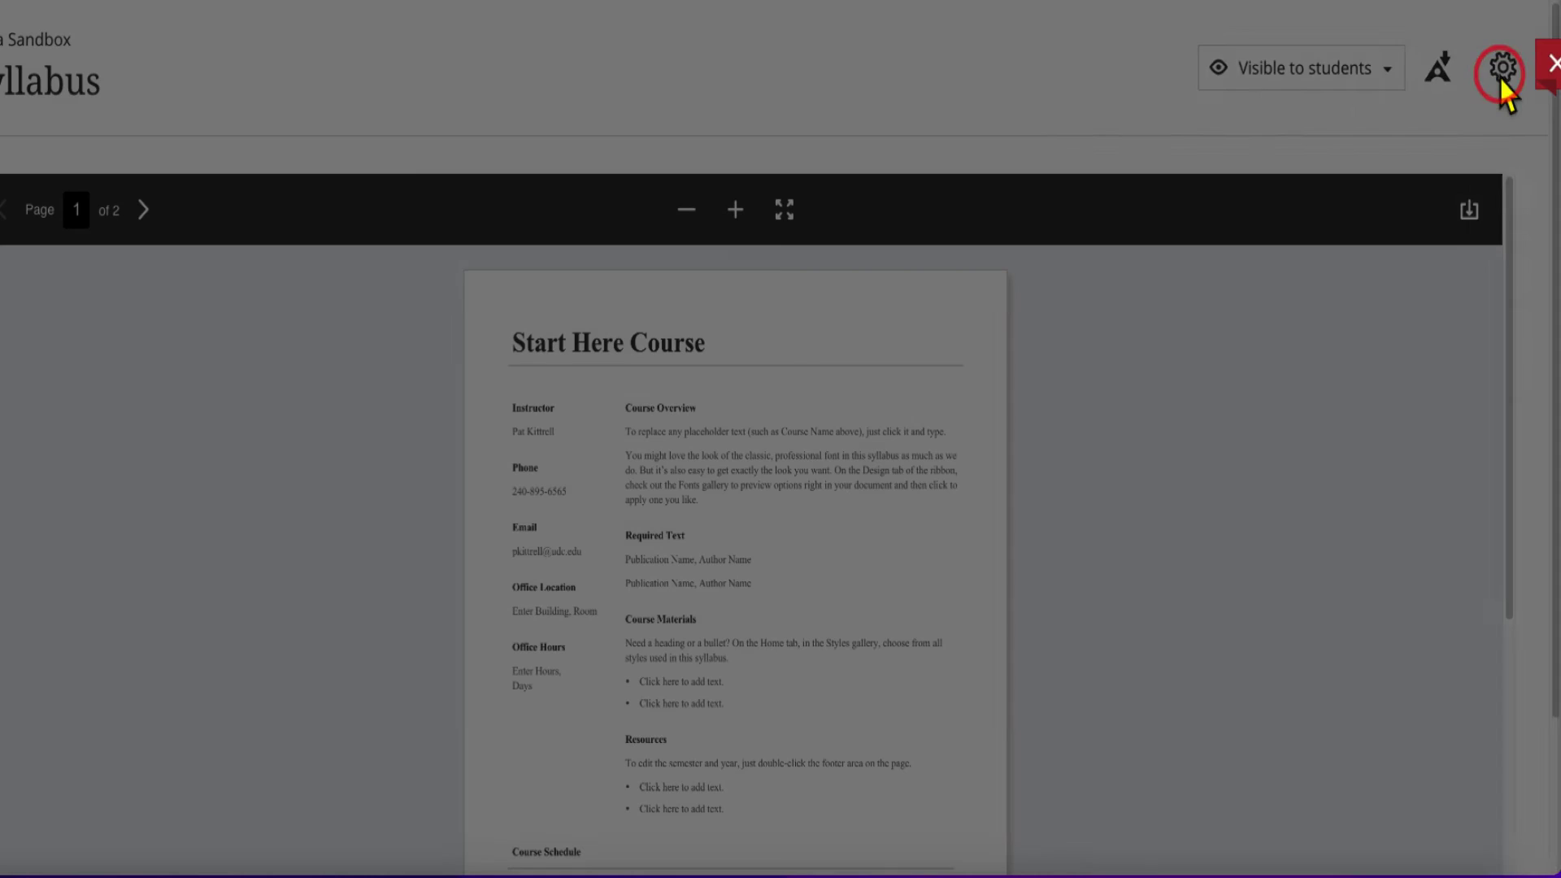